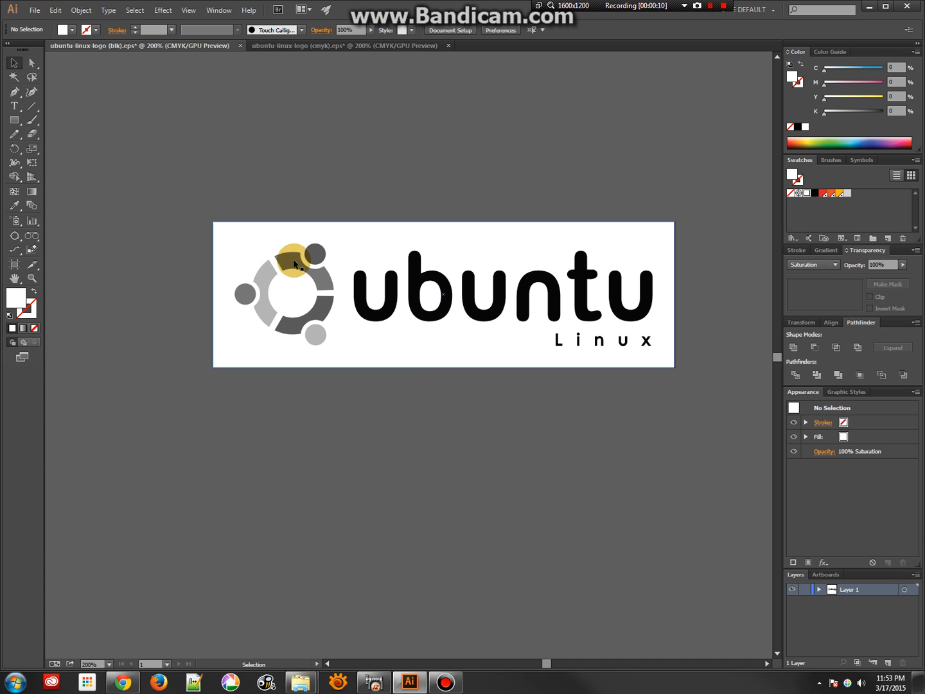
Delete the white Saturation-blended rectangle that covers the Ubuntu logo.
click(851, 686)
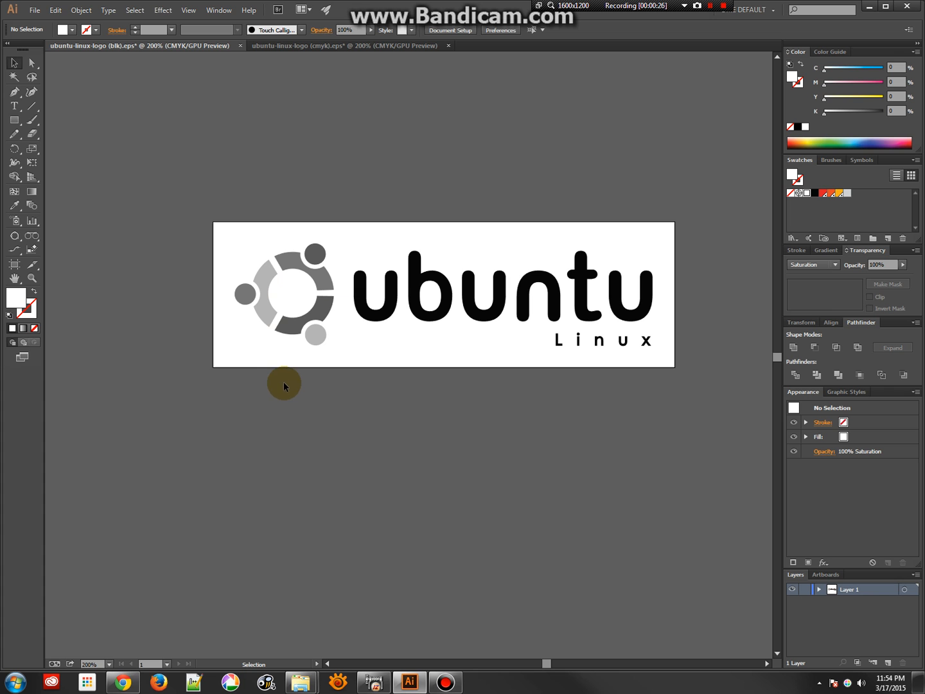
drag(350, 236, 351, 304)
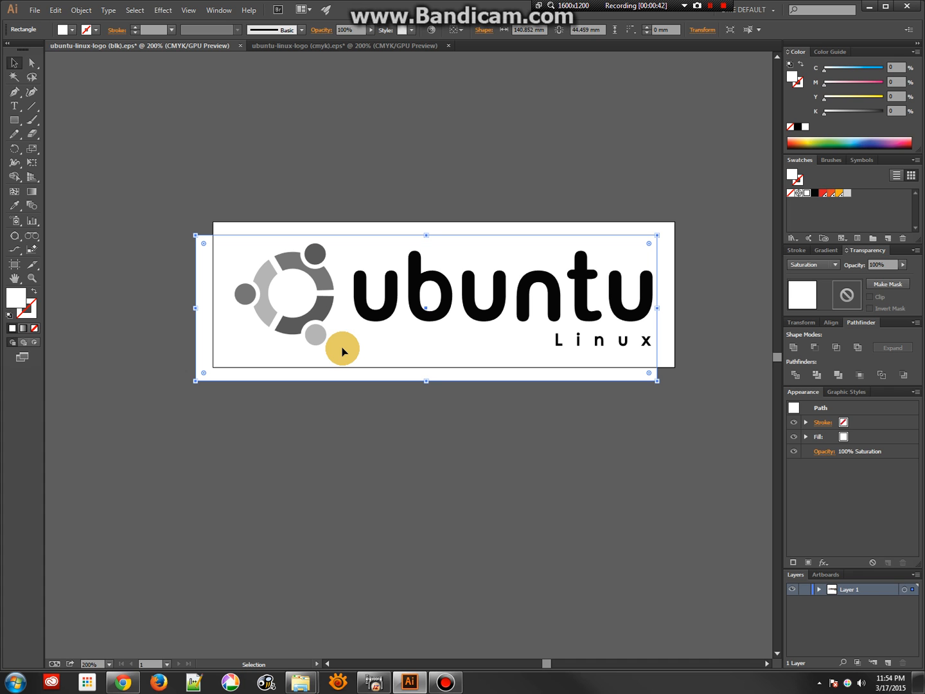
mouse_move(336, 325)
mouse_down()
mouse_move(336, 435)
mouse_move(337, 343)
mouse_move(350, 328)
mouse_up()
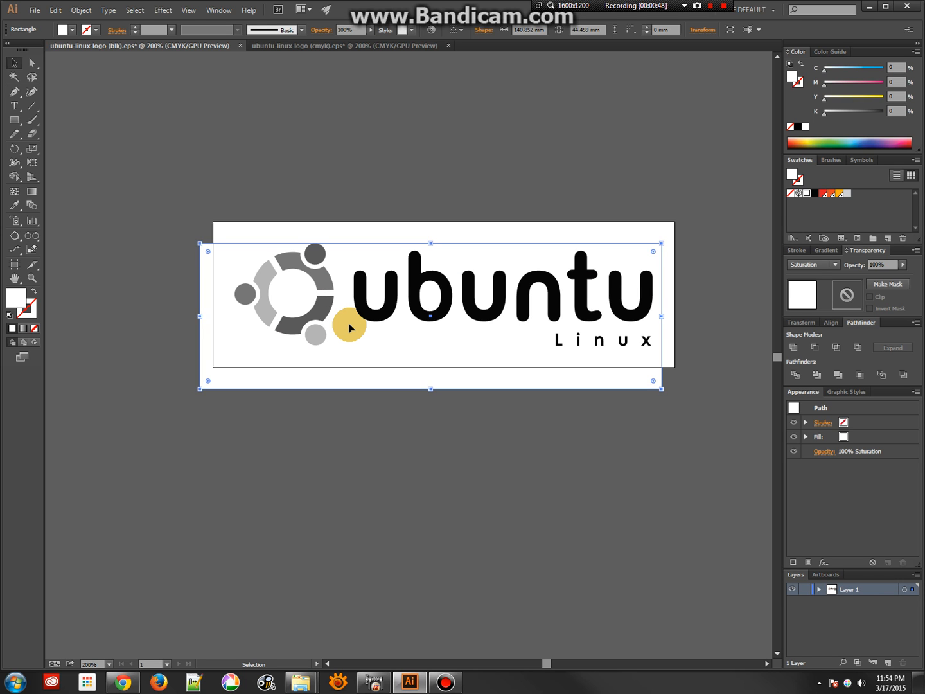
key(Delete)
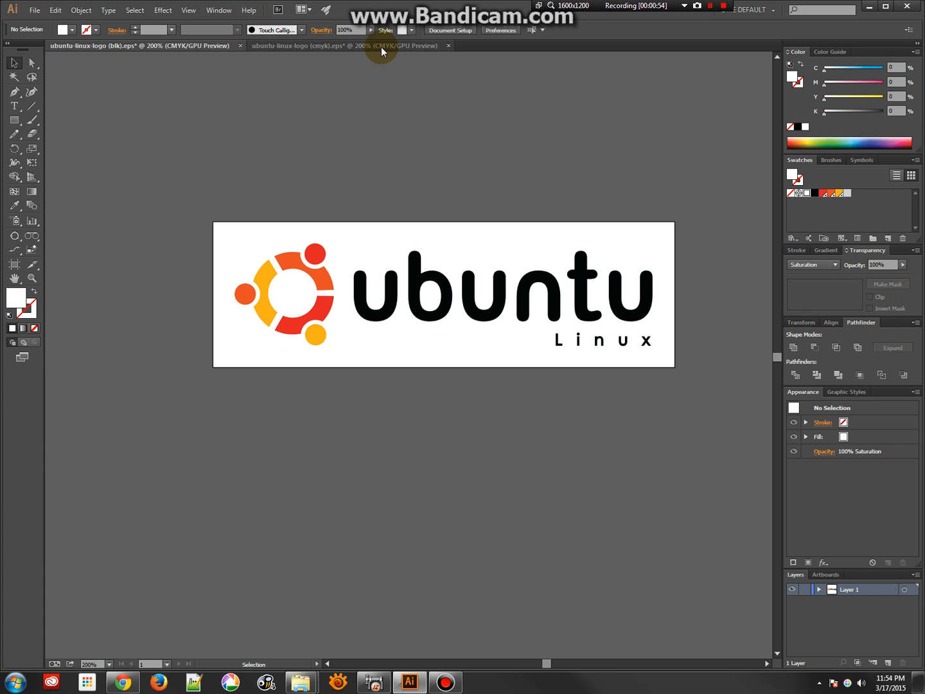
Close the ubuntu-linux-logo (cmyk).eps document.
click(448, 45)
click(511, 355)
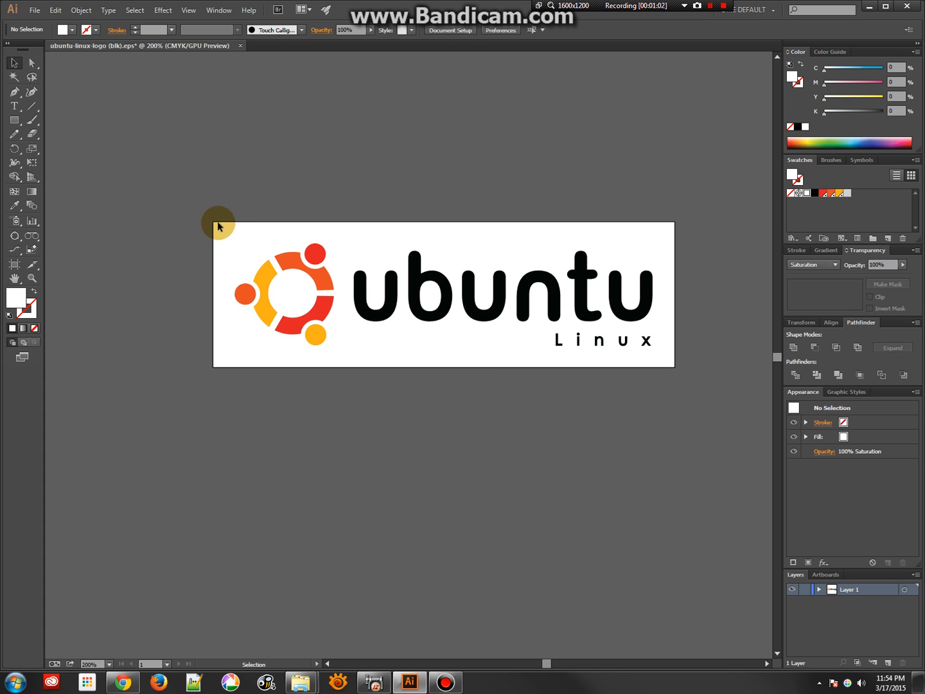
Isolate the logo group, delete the "ubuntu" and "Linux" lettering, and leave isolation so only the symbol remains.
drag(222, 236, 316, 329)
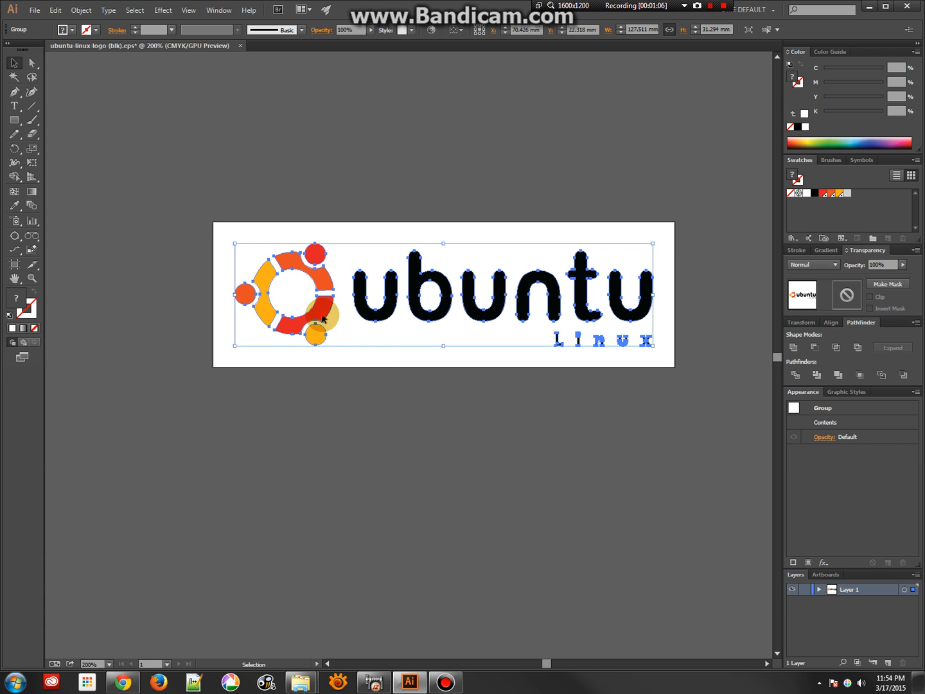
double_click(324, 317)
drag(351, 192, 667, 361)
key(Delete)
double_click(450, 124)
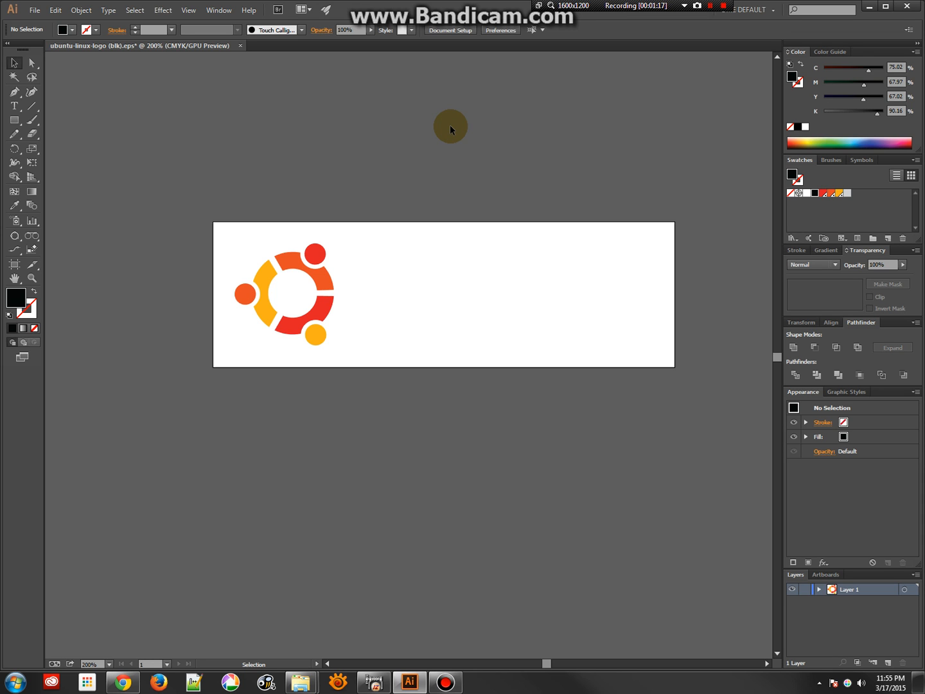
Draw a rectangle of about 47.6 x 44.5 mm around the symbol and swap its fill and stroke.
click(14, 119)
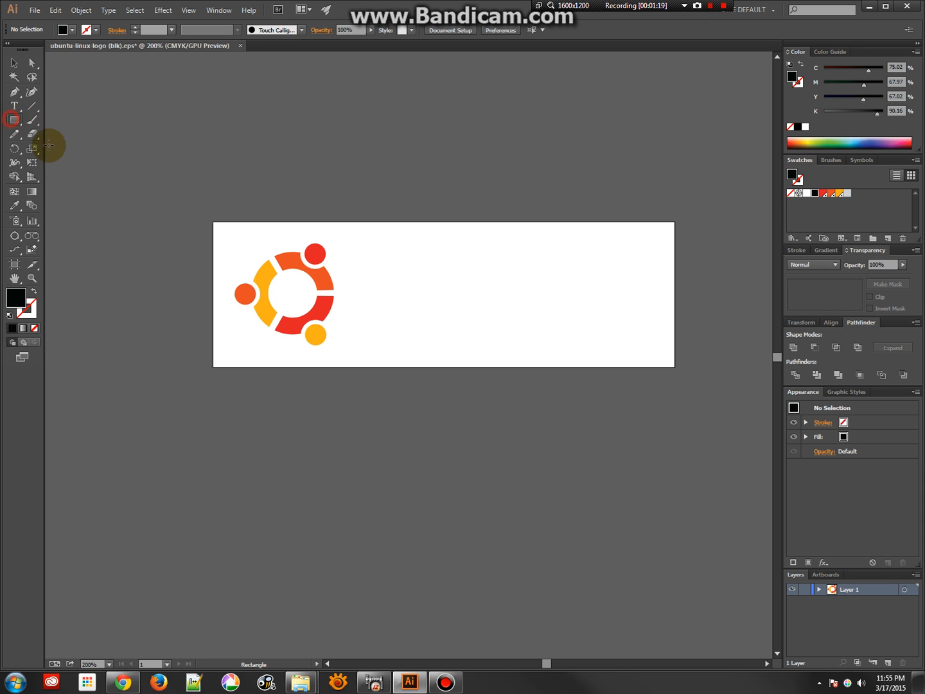
drag(212, 222, 369, 367)
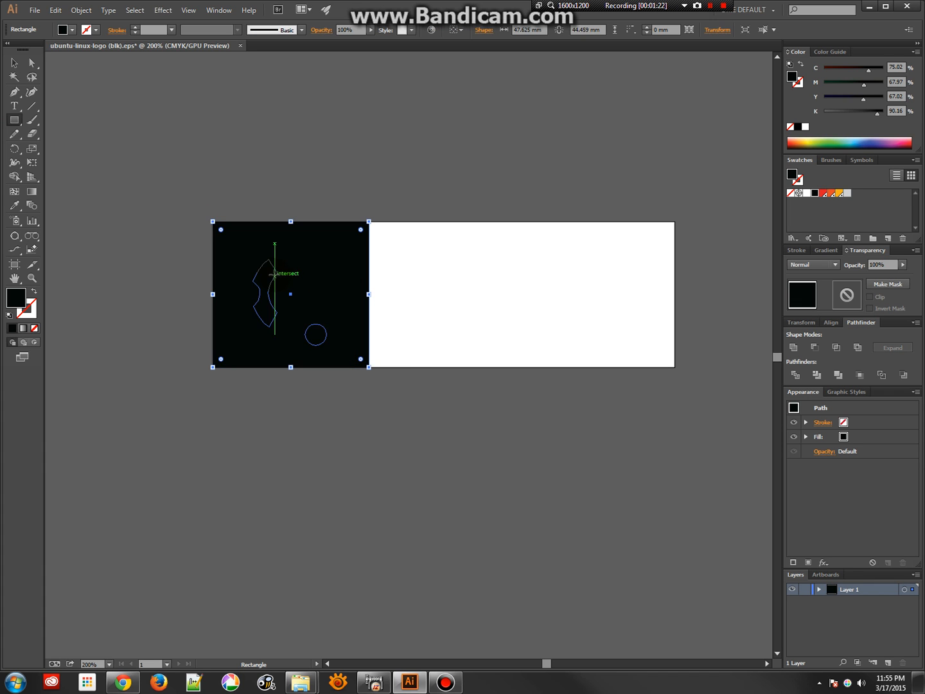
click(33, 293)
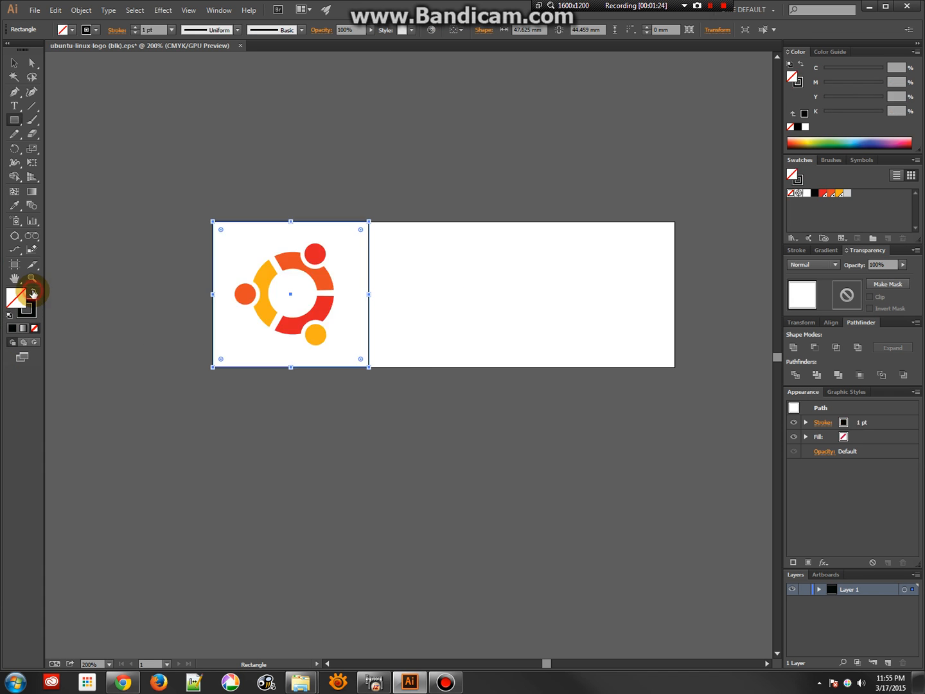
click(16, 62)
click(114, 82)
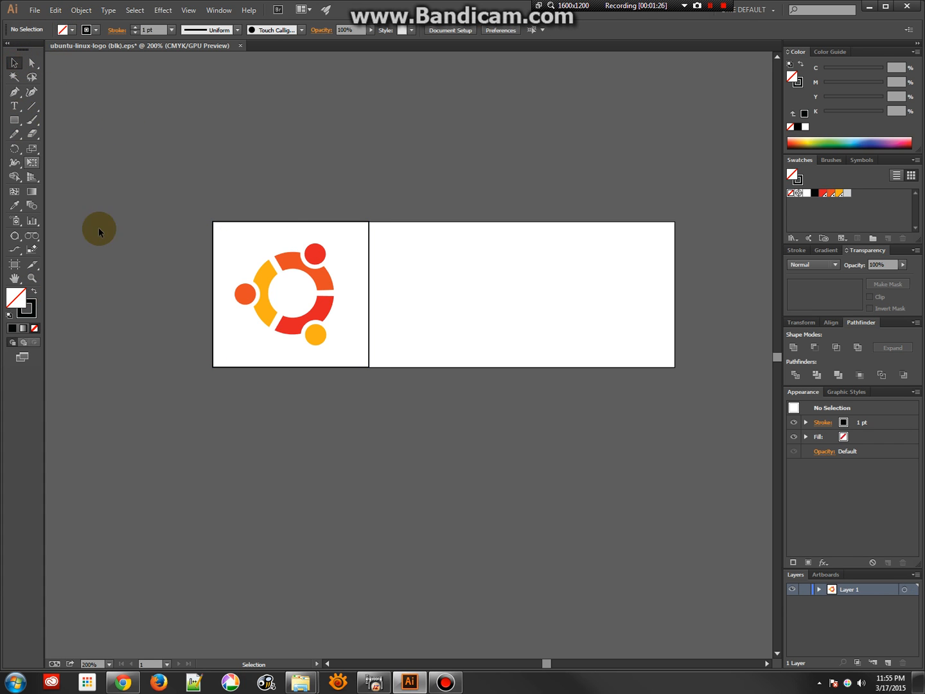
Copy the orange circle at the symbol's left from its compound path and paste it outside the group.
double_click(251, 296)
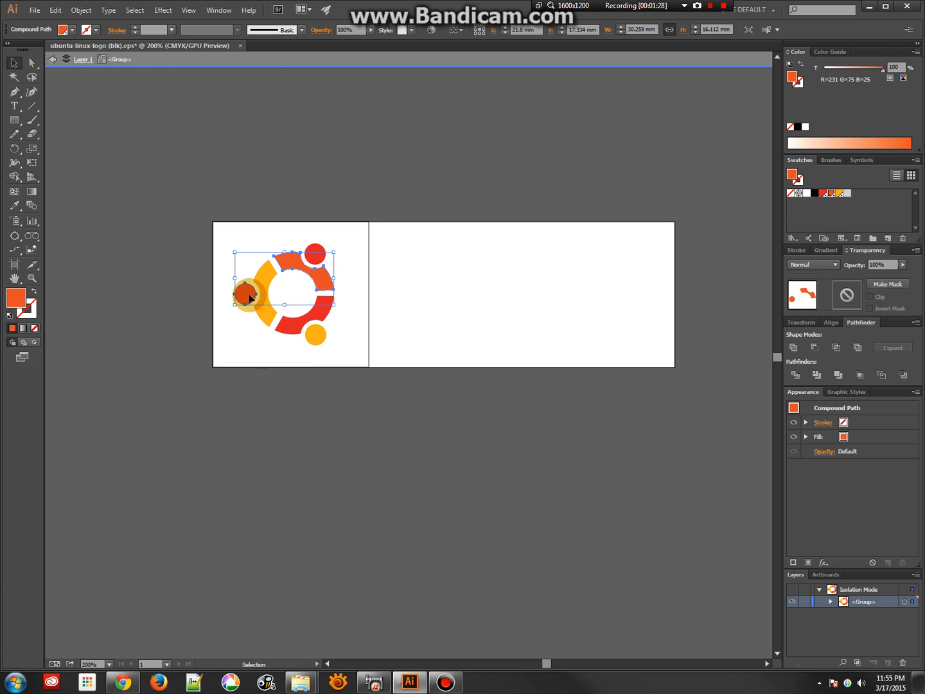
click(250, 295)
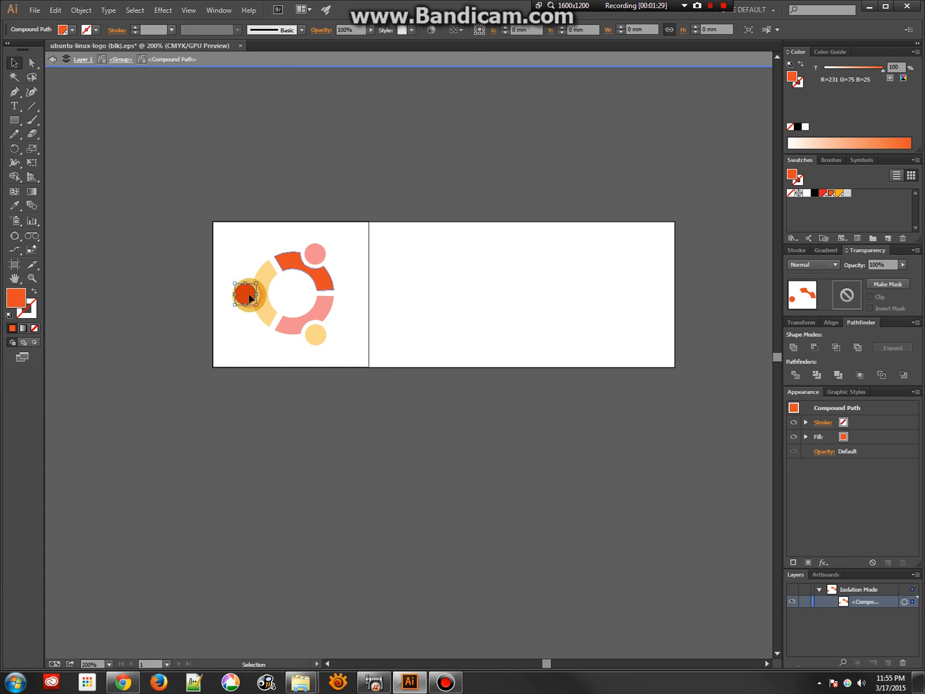
click(158, 272)
double_click(169, 248)
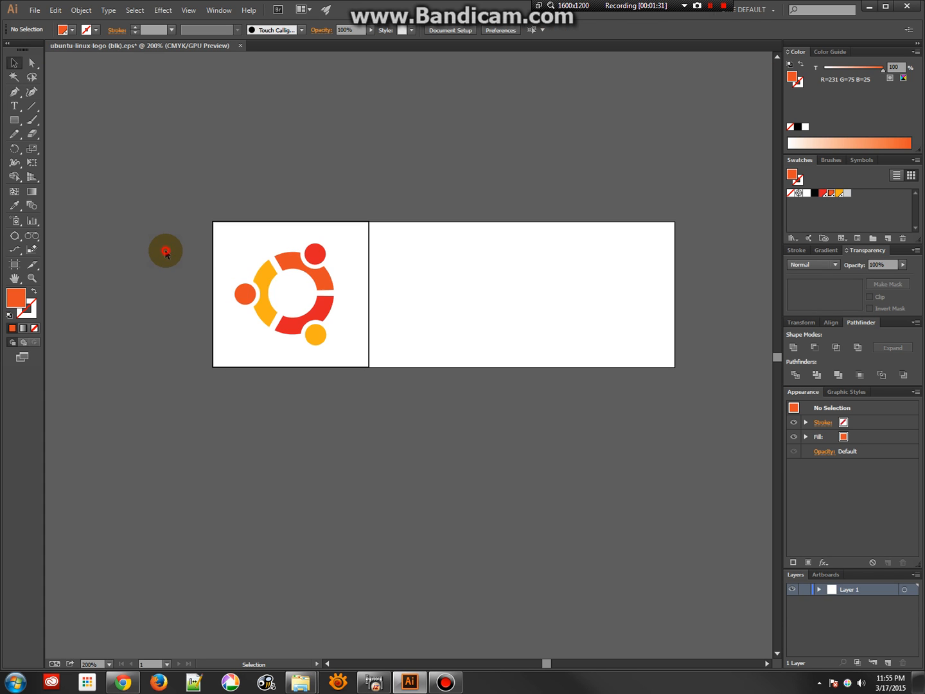
click(247, 297)
click(188, 299)
key(ctrl+v)
Narrow the frame rectangle to about 43.4 mm wide using the pasted circle as a spacer, and delete that circle.
mouse_move(407, 344)
mouse_down()
mouse_move(425, 338)
mouse_move(434, 316)
mouse_move(393, 313)
mouse_move(355, 294)
mouse_up()
click(370, 302)
click(345, 291)
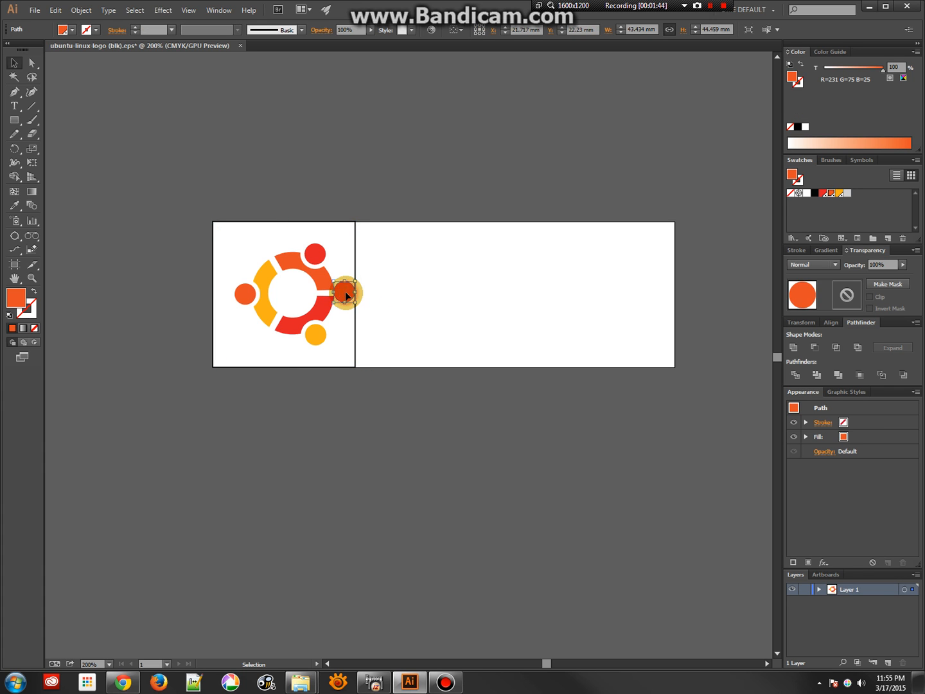
click(394, 315)
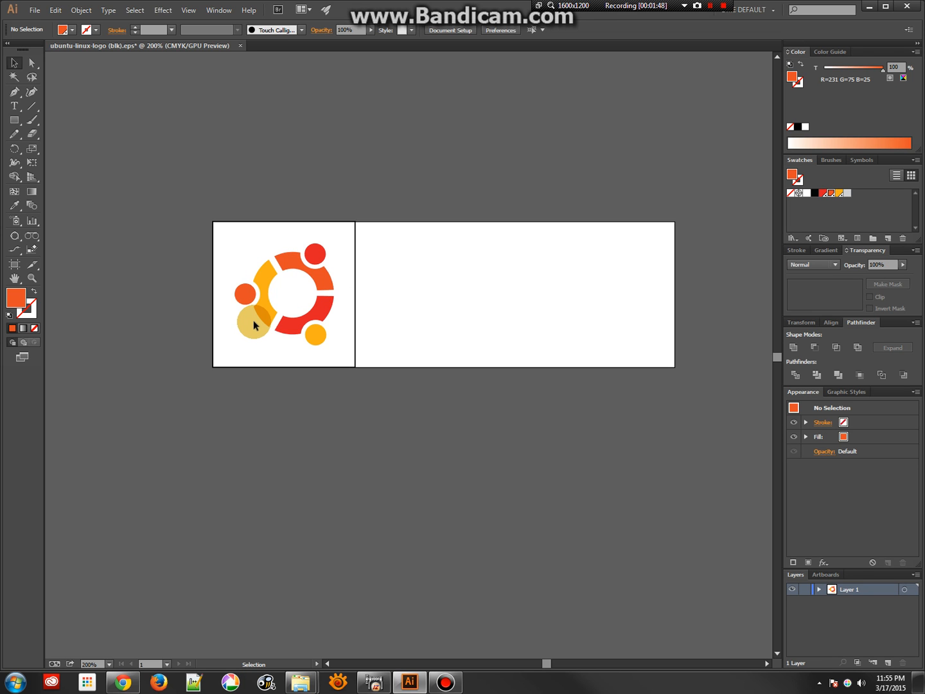
Widen the frame rectangle around the symbol to about 48.9 mm, and delete it.
click(355, 287)
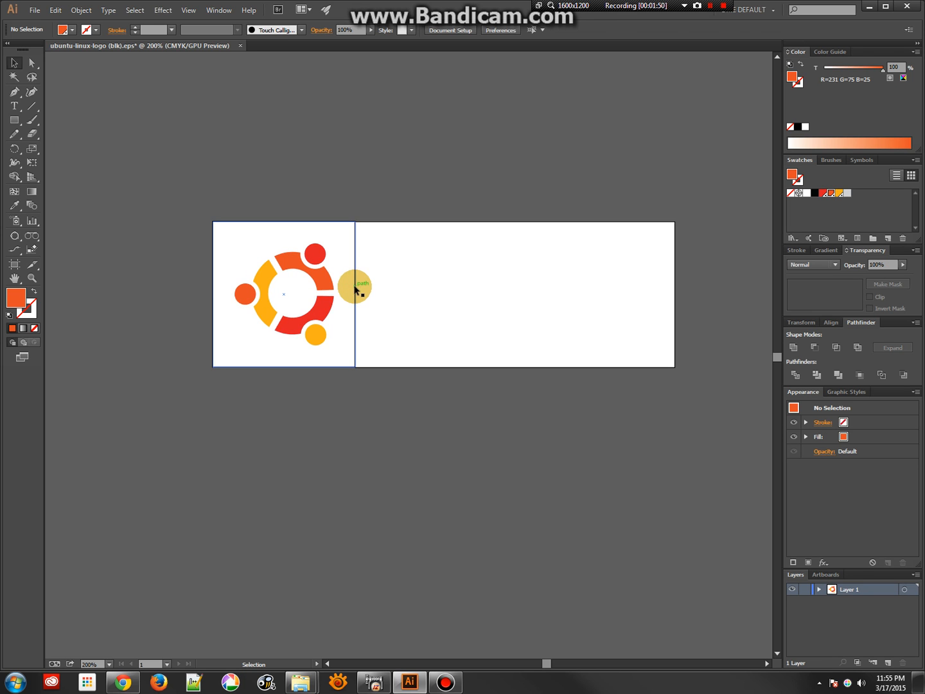
drag(355, 294, 373, 292)
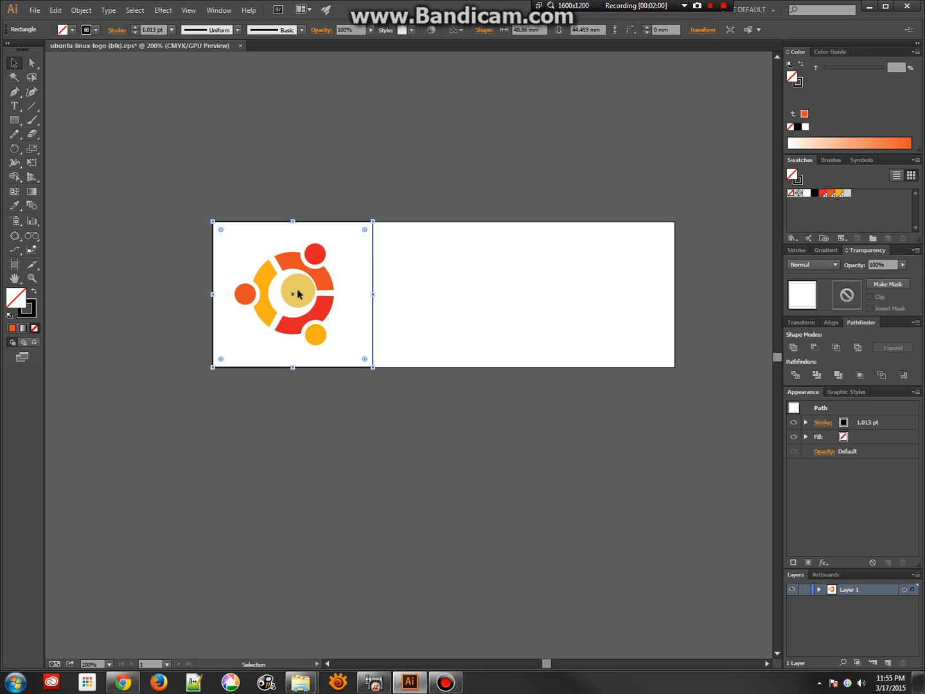
click(289, 296)
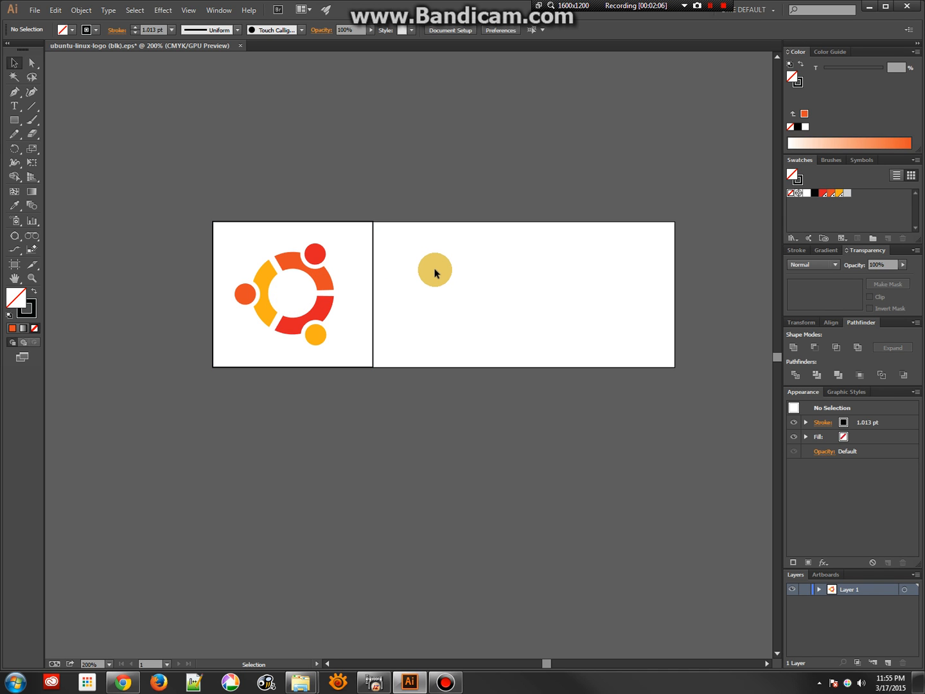
click(371, 282)
click(372, 281)
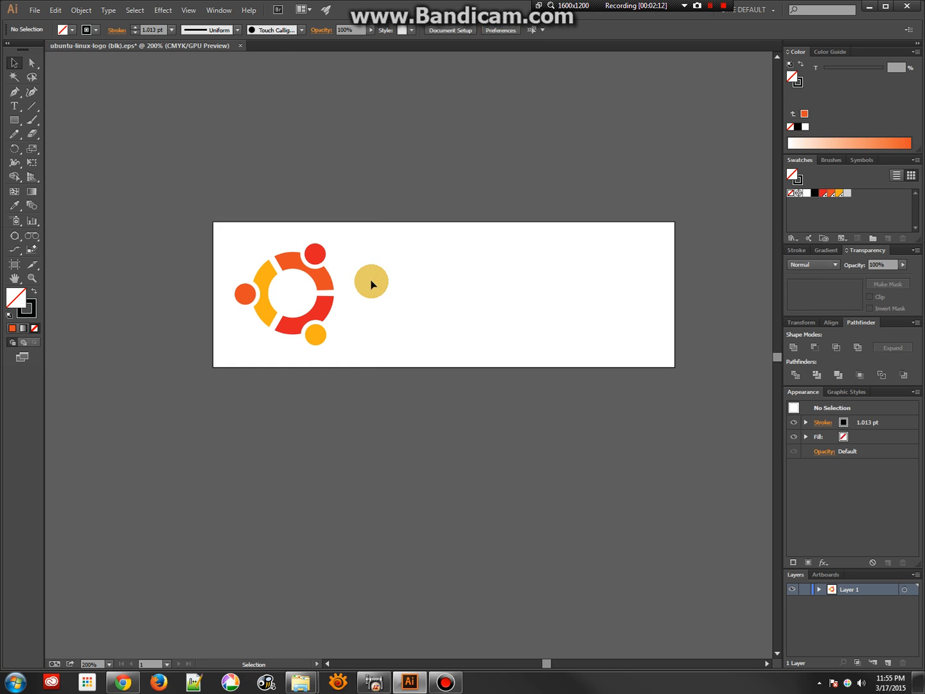
Draw a square centred on the symbol, nudge it into alignment, and enlarge it about its centre to about 43.7 mm.
click(293, 297)
click(14, 121)
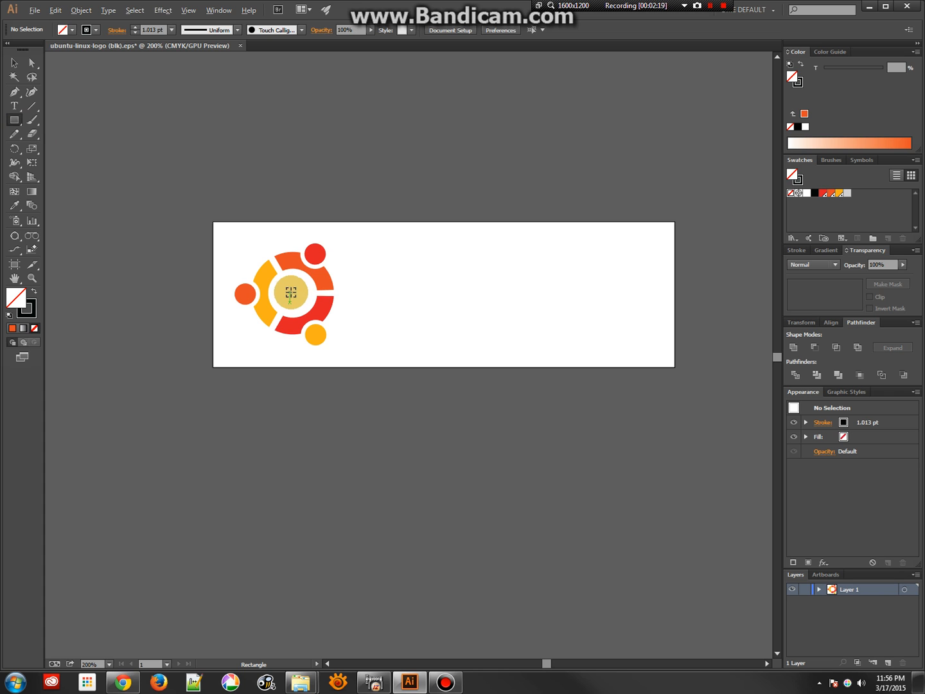
drag(292, 294, 341, 229)
key(Right)
key(Right)
key(Right)
key(Left)
key(Up)
key(Left)
key(Right)
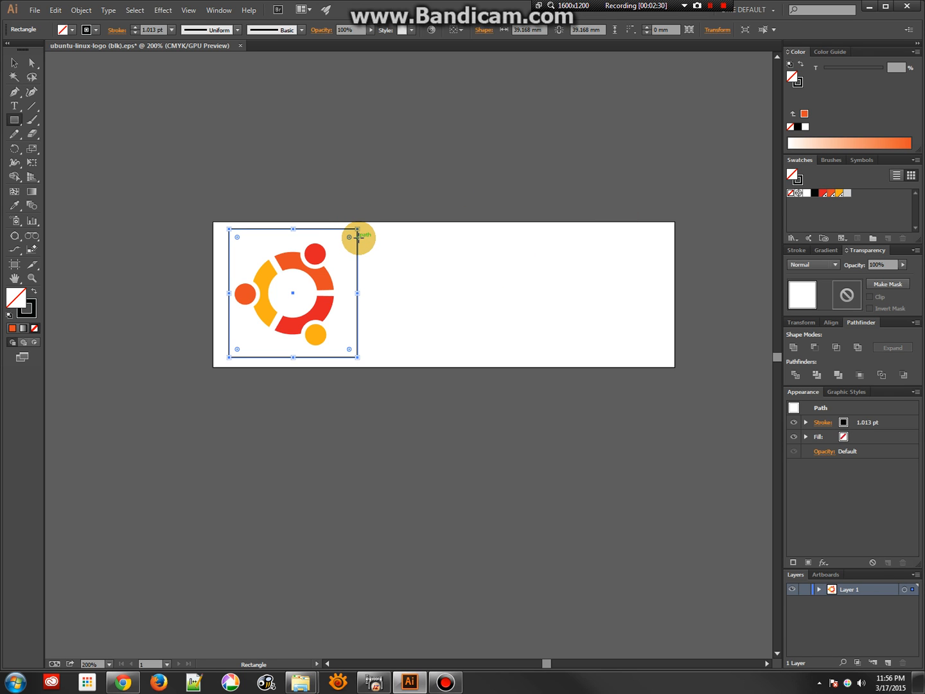
mouse_move(357, 228)
mouse_down()
mouse_move(377, 214)
mouse_move(364, 221)
mouse_up()
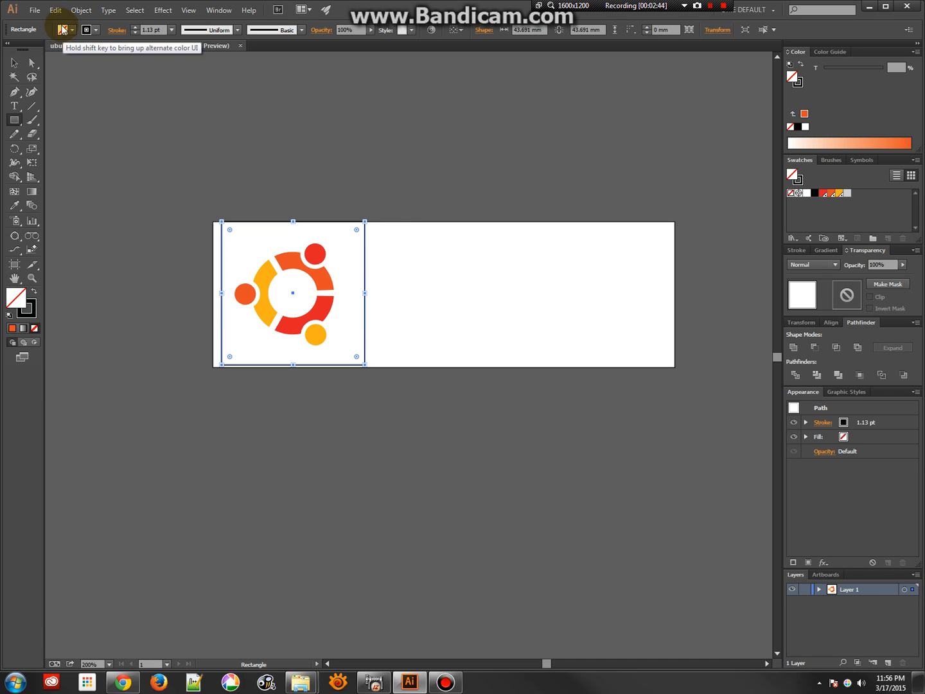
Fit the artboard to the selected square.
click(78, 11)
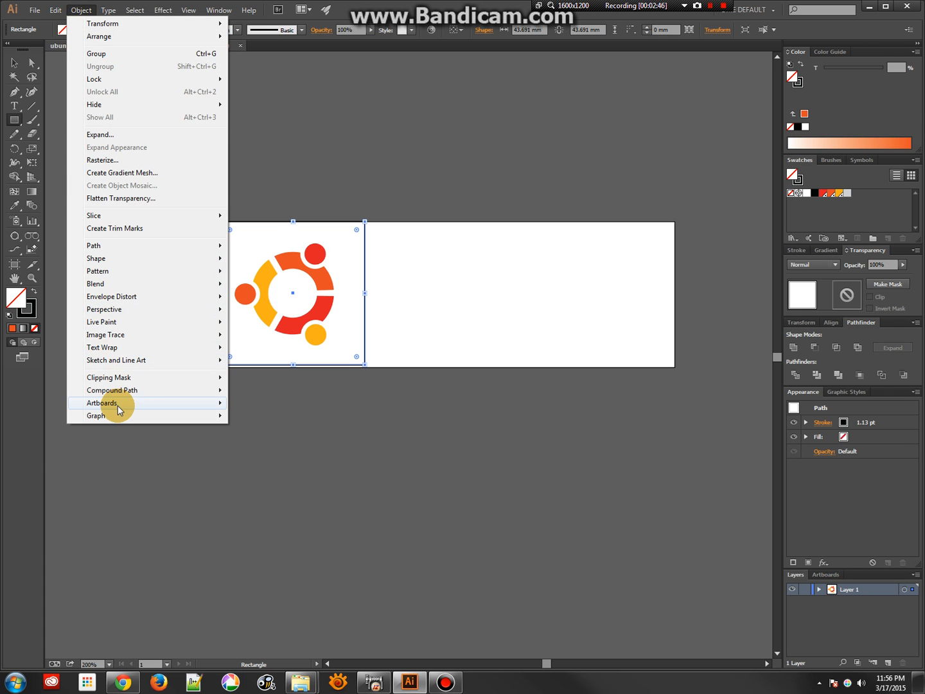
mouse_move(118, 403)
click(269, 451)
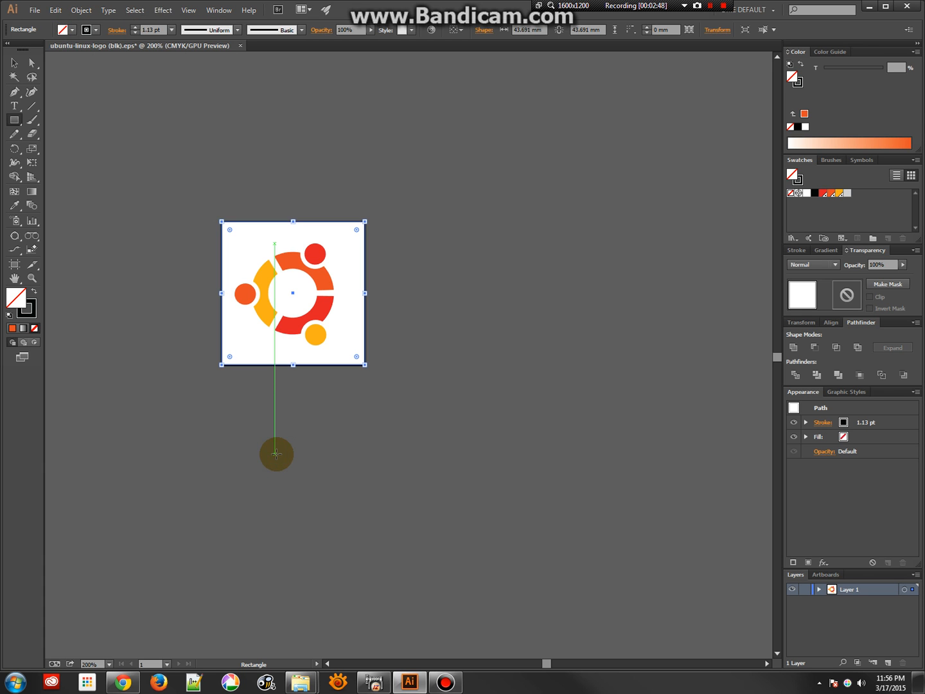
Delete the guide square surrounding the symbol.
ctrl+click(159, 229)
ctrl+click(235, 222)
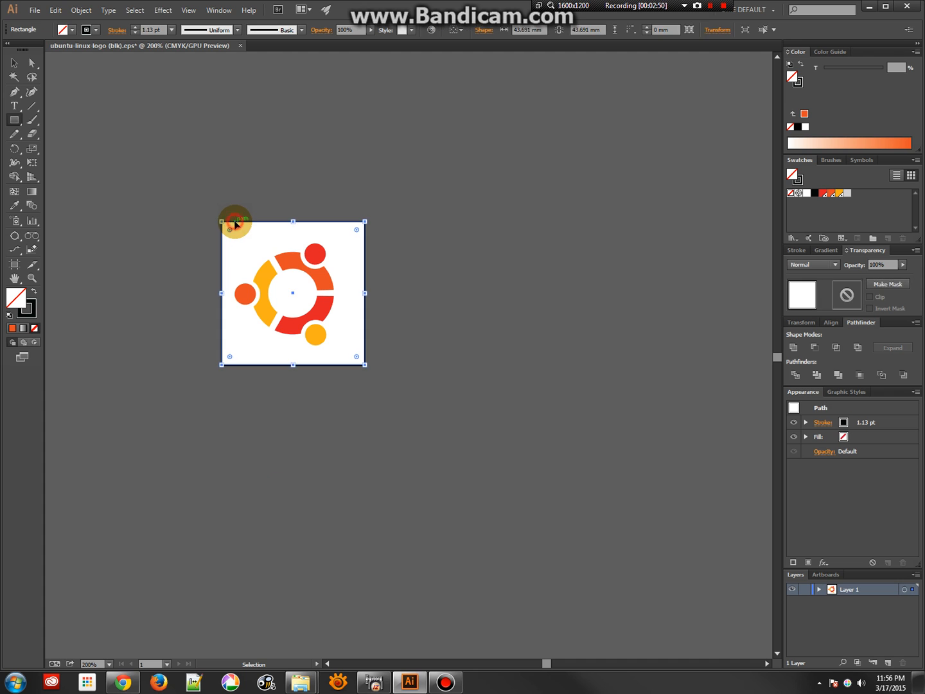
key(Delete)
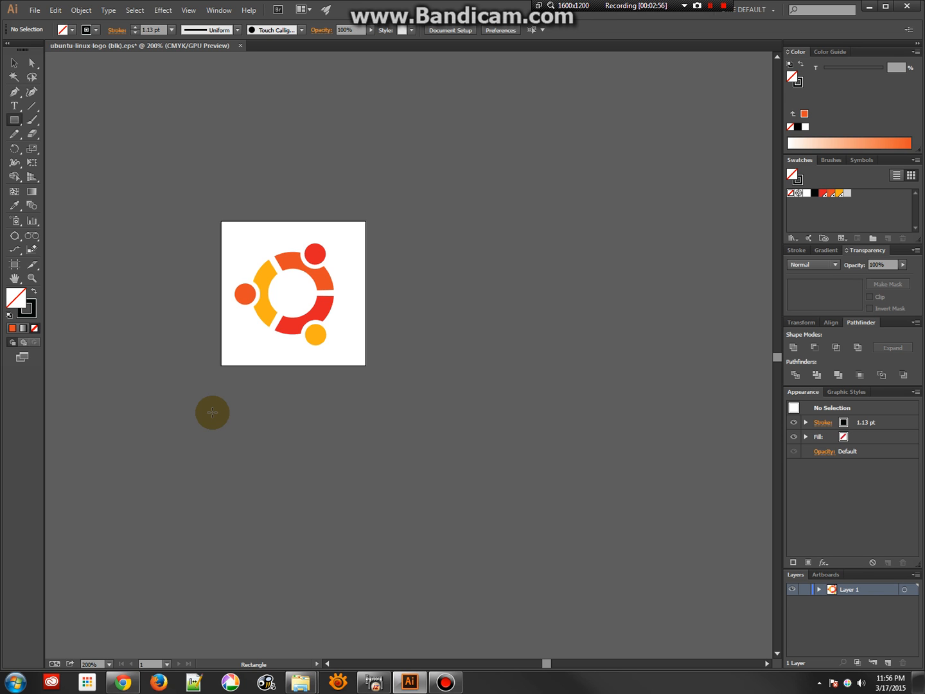
Select the whole symbol and nudge it two steps to the right on the artboard.
key(v)
drag(342, 245, 240, 334)
key(m)
key(Right)
key(Right)
ctrl+click(486, 345)
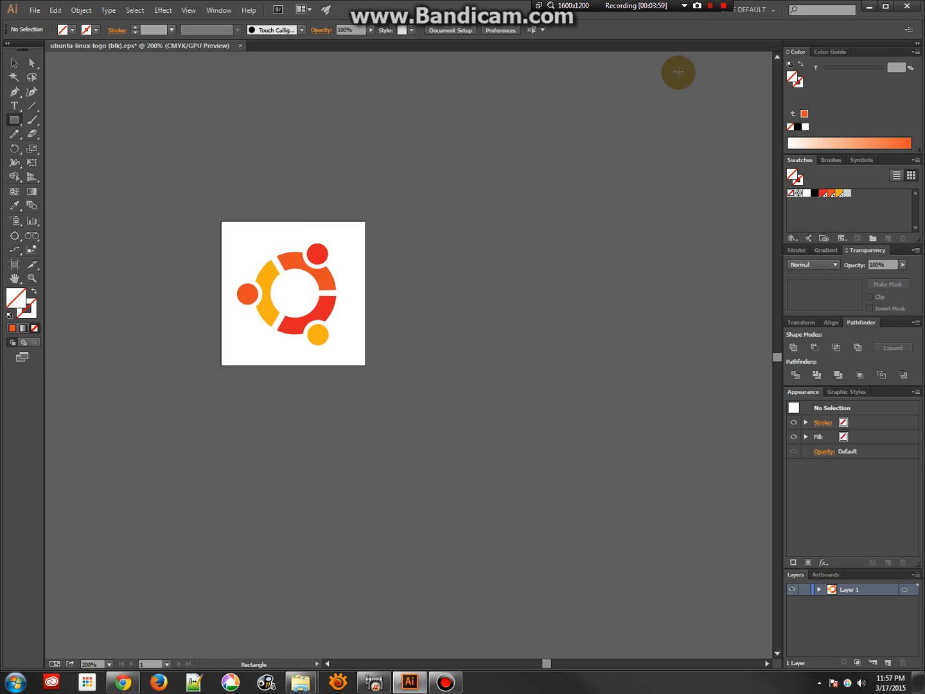
Switch to the final logos folder in Windows Explorer and delete ubuntu-linux-logo (cmyk) 2.eps.
click(869, 7)
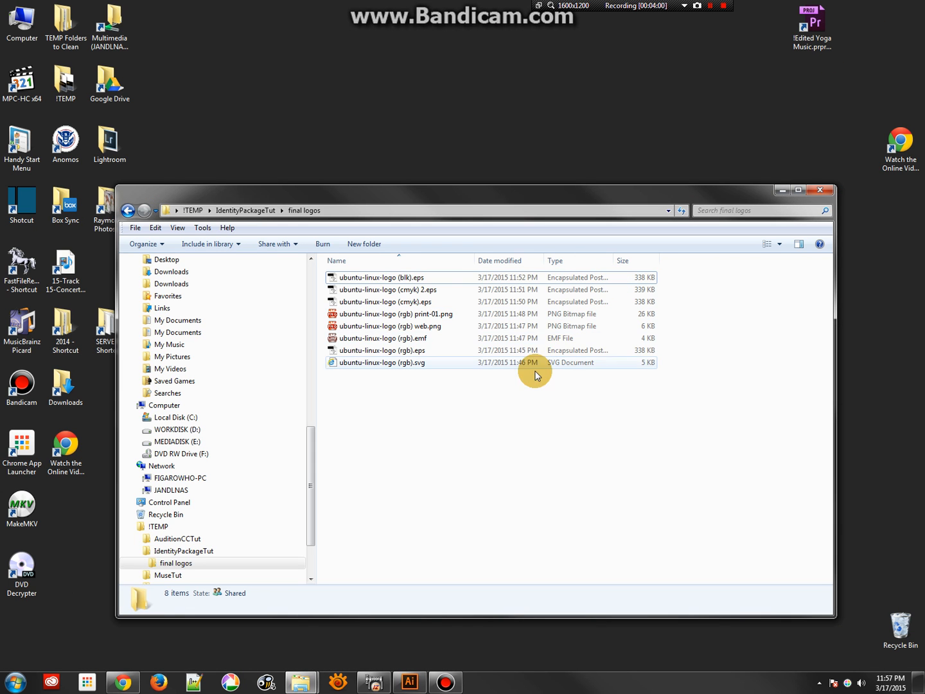
click(427, 294)
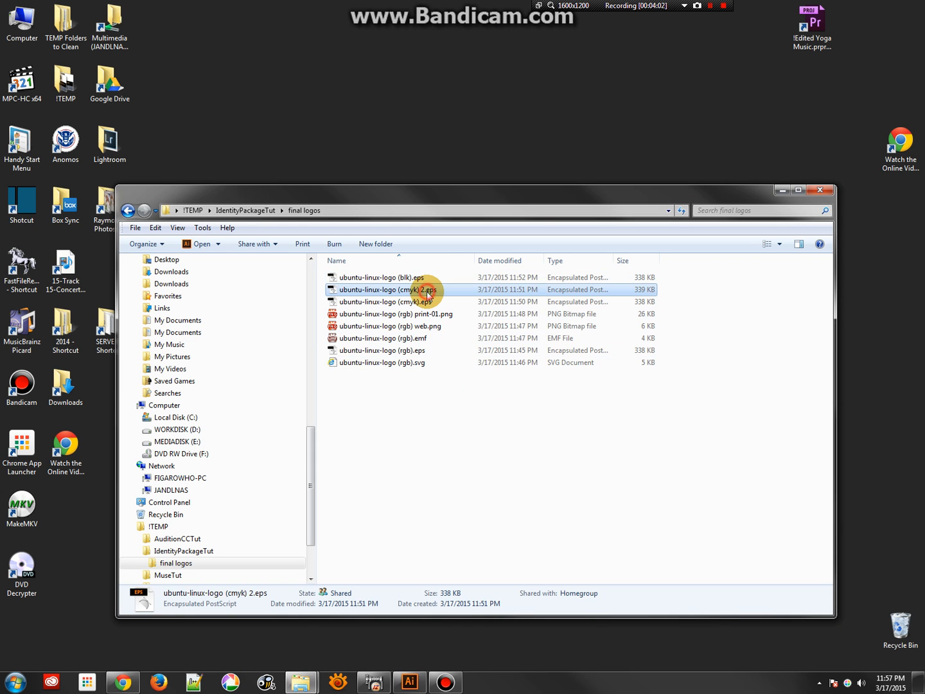
key(Delete)
key(Return)
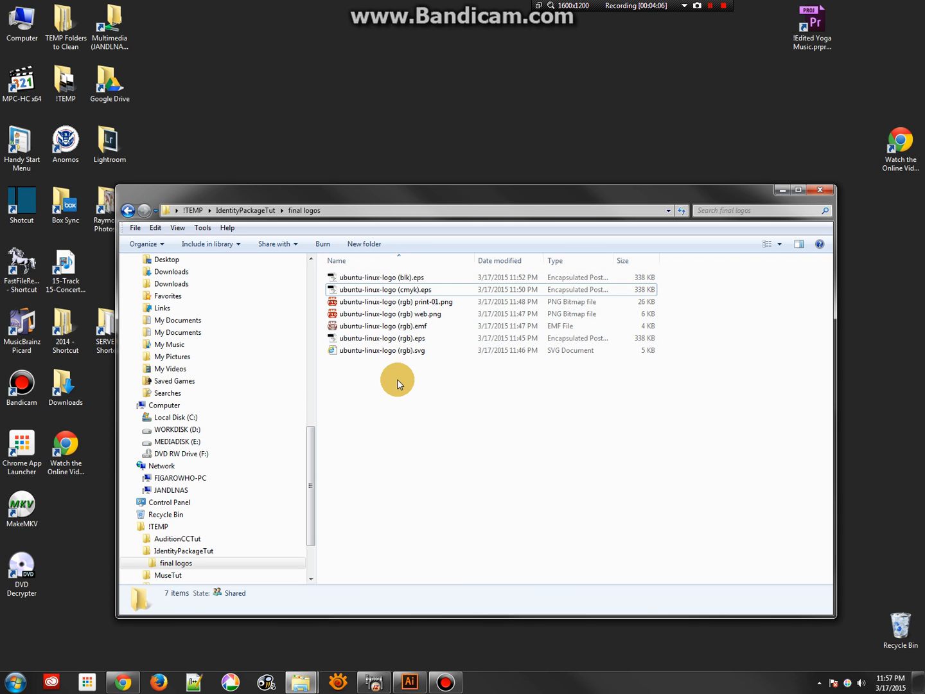
Rename the print-01 PNG file as "ubuntu-linux-logo (rgb) print.png".
click(429, 302)
click(434, 302)
click(438, 302)
key(BackSpace)
key(BackSpace)
key(BackSpace)
key(Return)
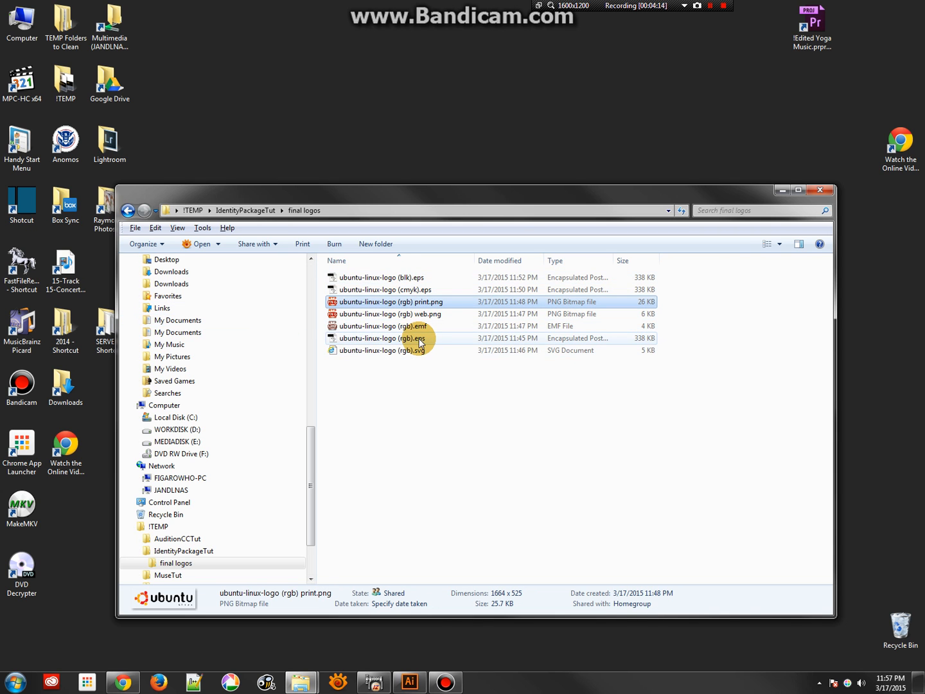
Review the details of the CMYK EPS, print PNG, web PNG and EMF logo files.
click(410, 289)
click(408, 300)
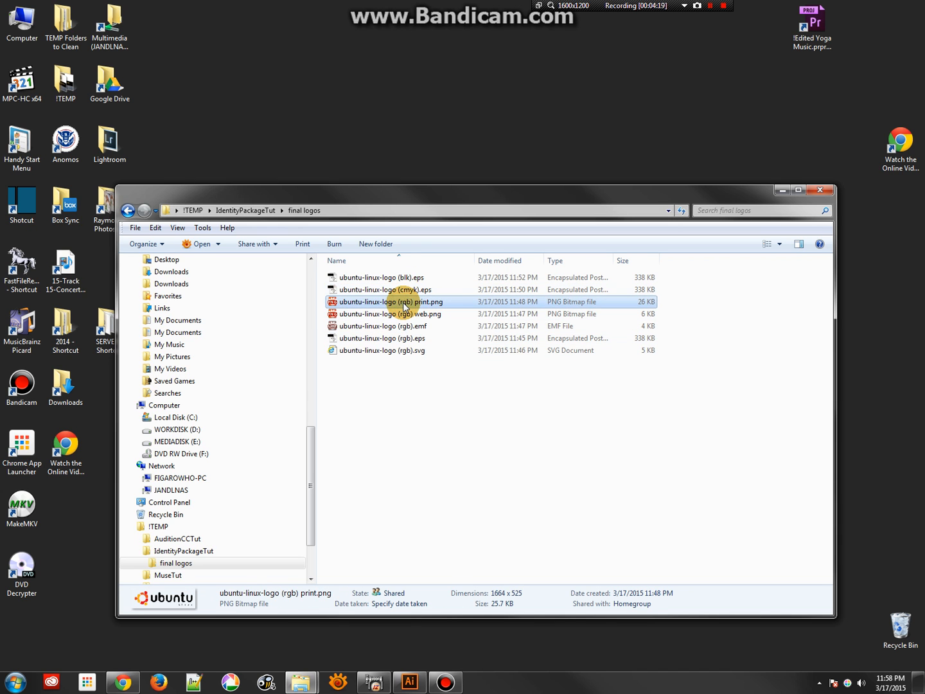
click(424, 313)
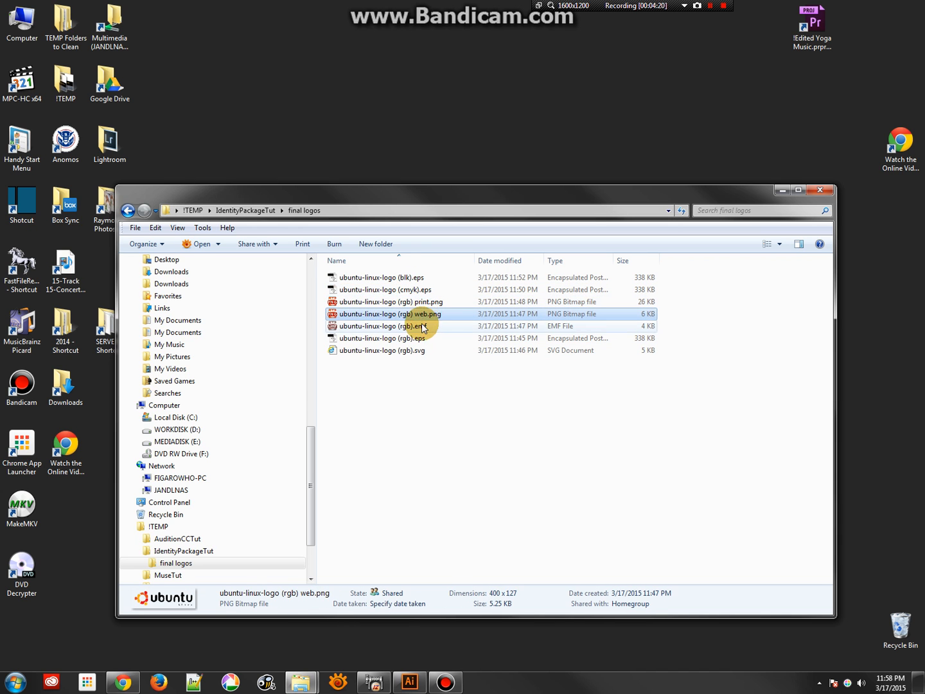
click(424, 328)
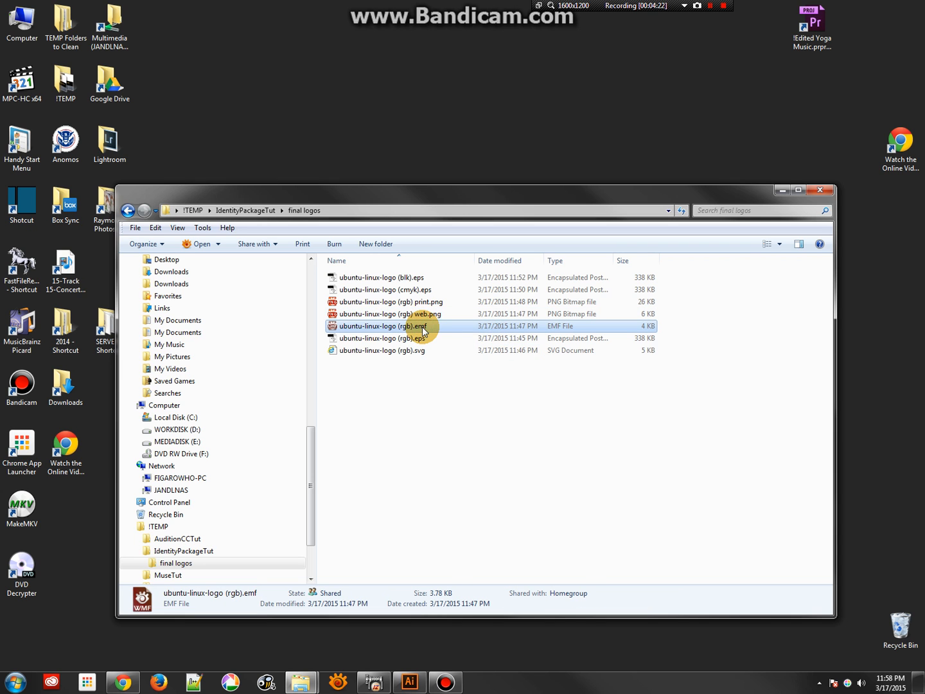
Review the details of the RGB EPS and SVG logo files, then select the web and print PNG versions.
click(409, 340)
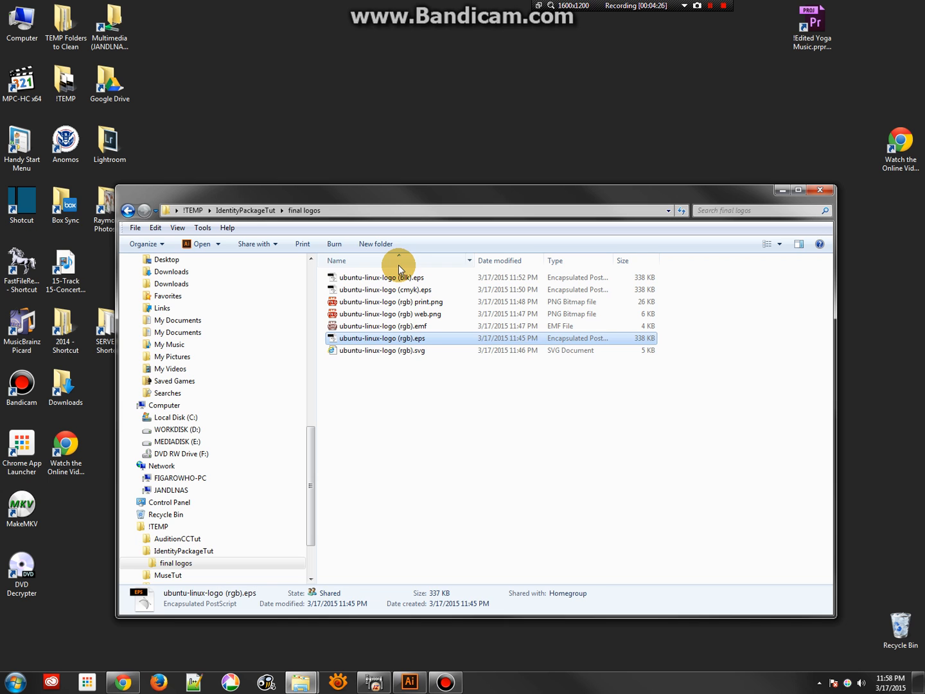
click(427, 350)
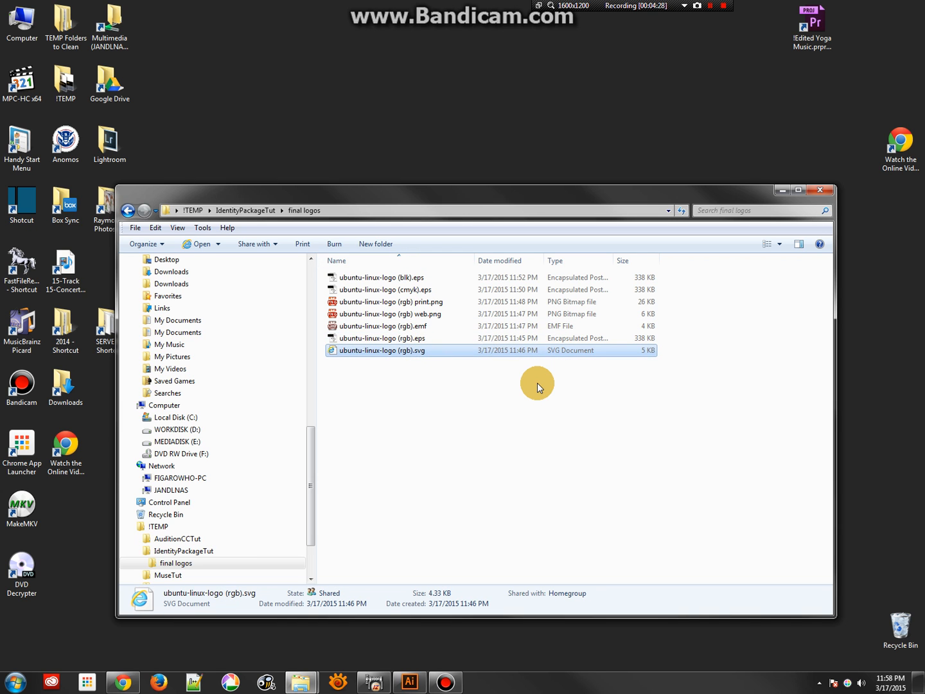
click(402, 316)
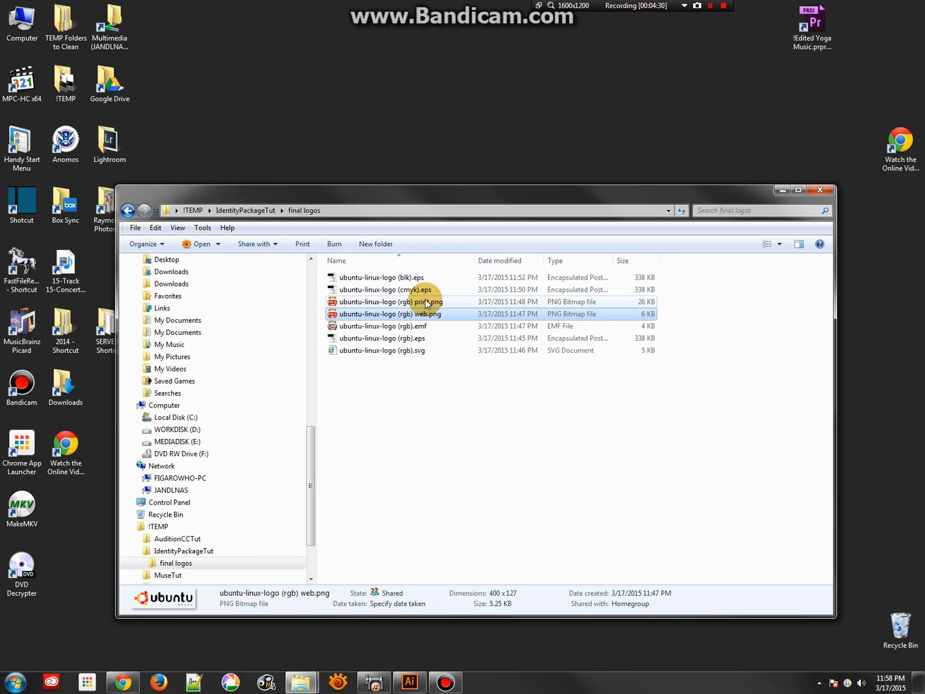
ctrl+click(425, 302)
click(448, 397)
Open the print PNG logo in the image viewer, compare it with the web PNG, and close the viewer.
double_click(390, 301)
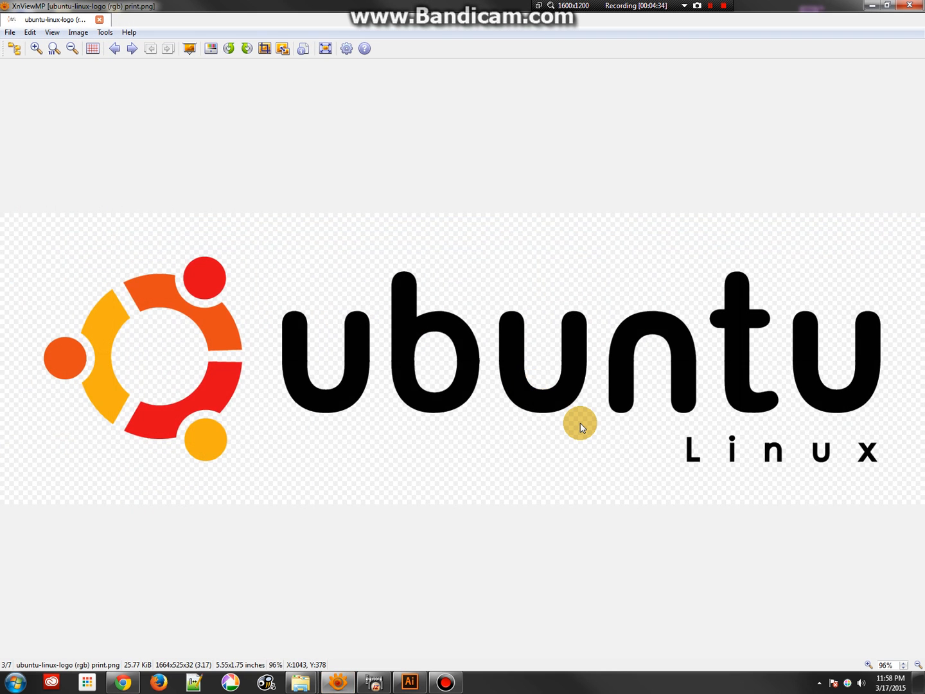
scroll(581, 423, down, 3)
scroll(581, 423, up, 2)
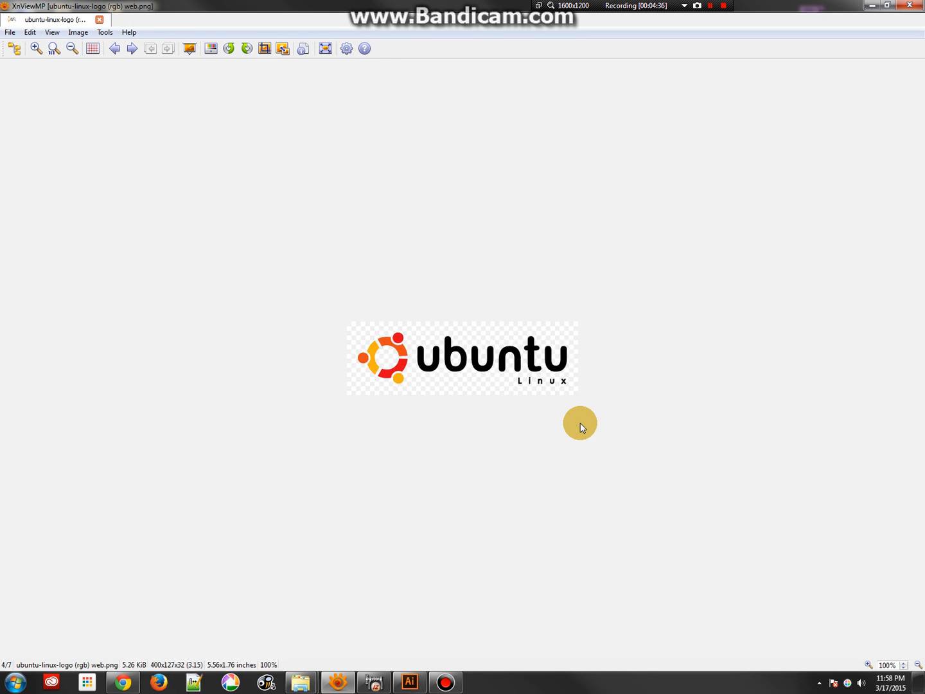
click(910, 8)
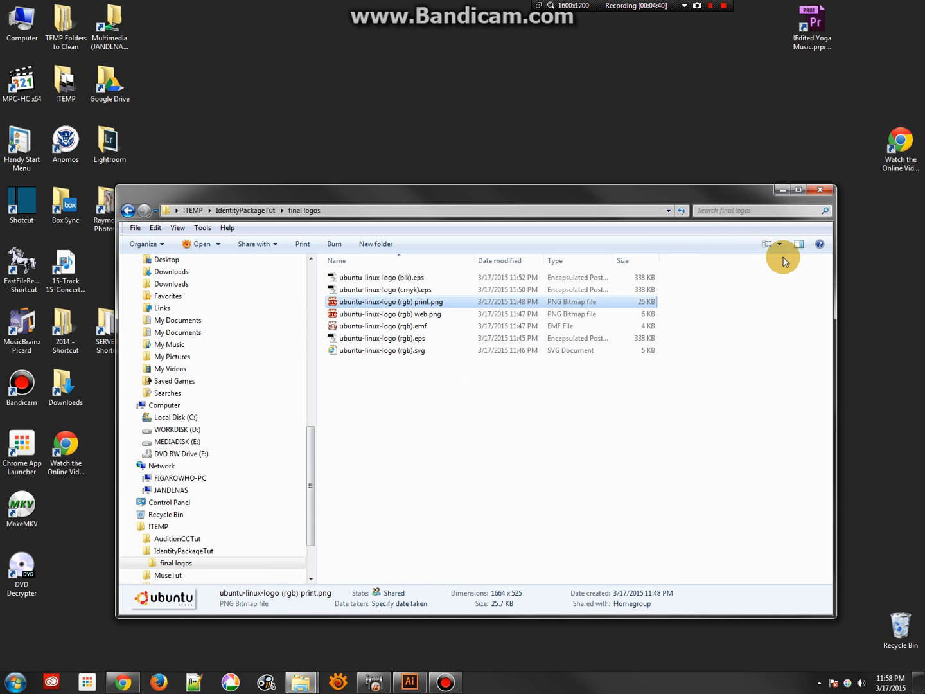
Display the files in the final logos folder as large icons, leaving the preview pane hidden.
click(799, 245)
click(799, 246)
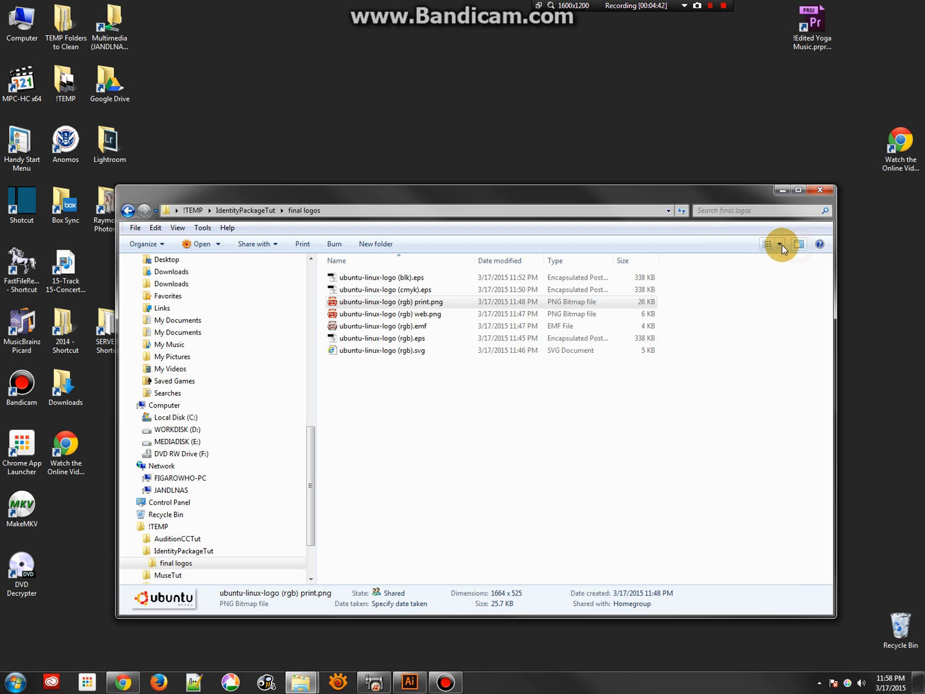
click(780, 244)
click(811, 168)
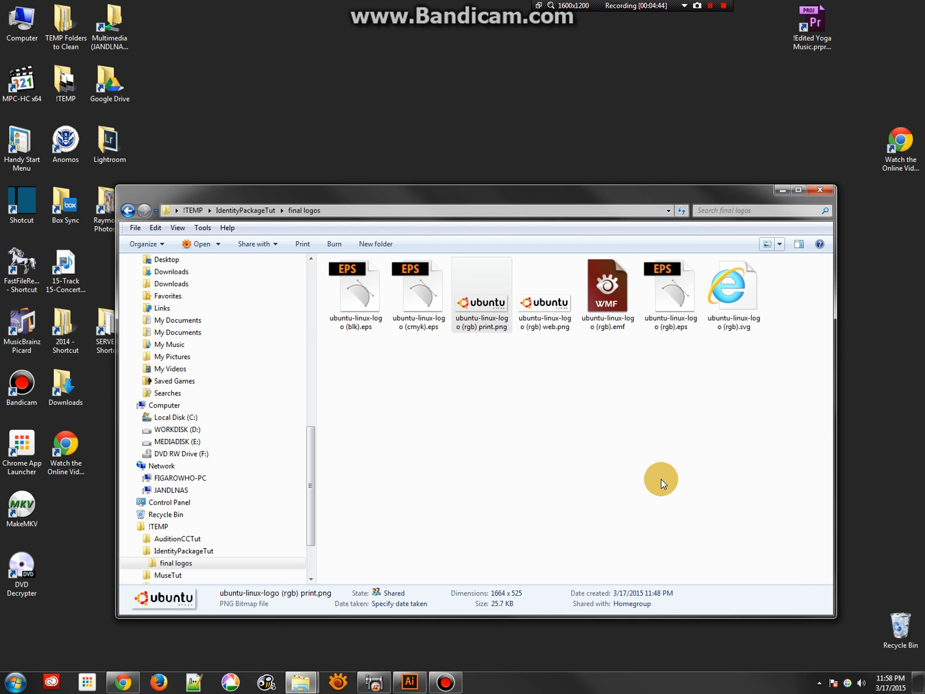
Review the print and web PNG files together, followed by the RGB EMF, EPS and SVG files in icon view.
click(495, 275)
ctrl+click(557, 297)
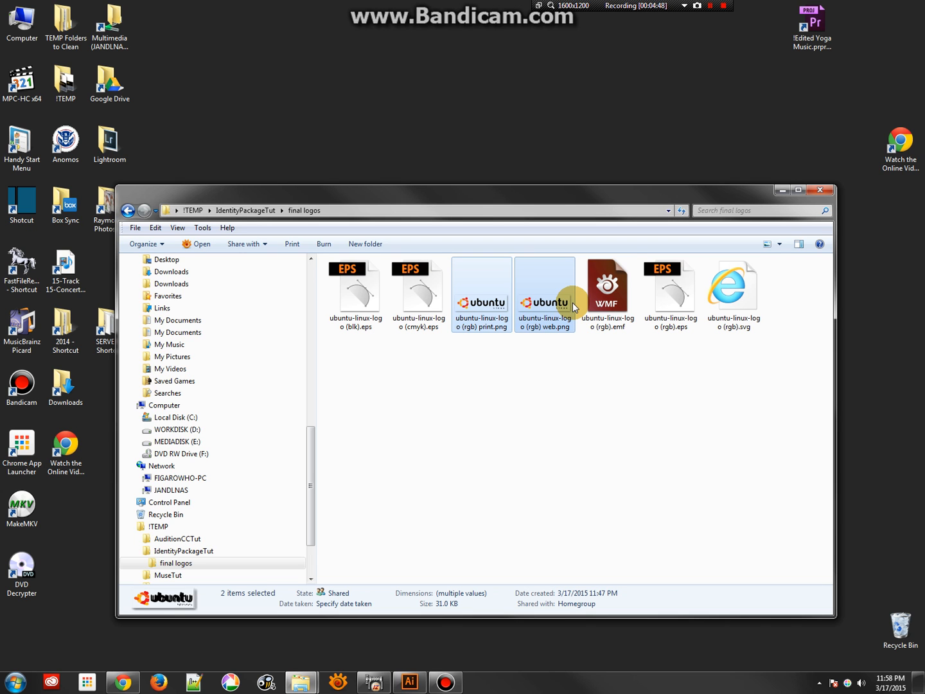
click(619, 299)
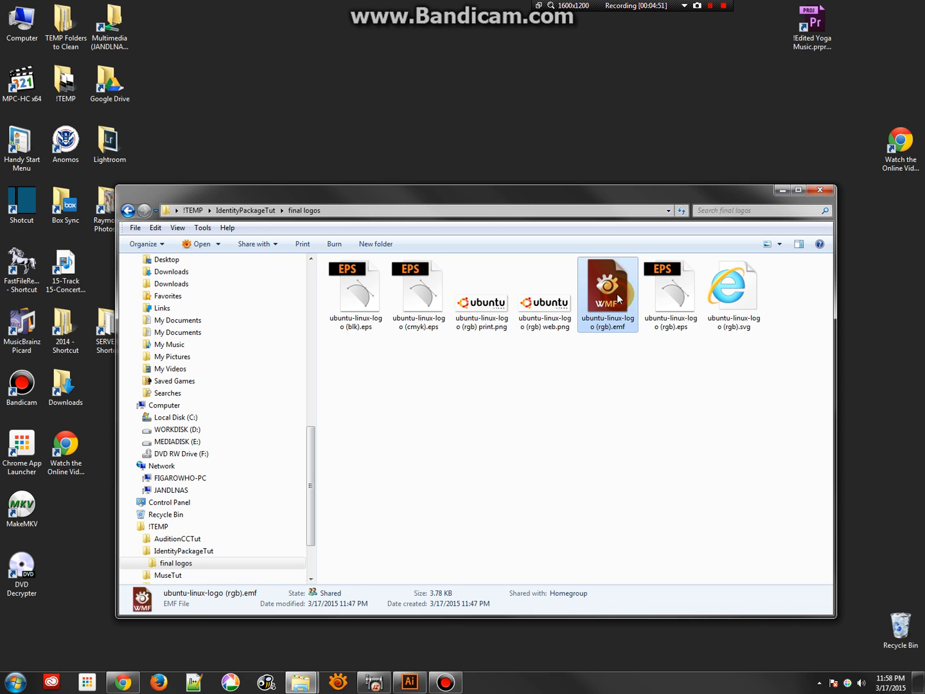
click(679, 295)
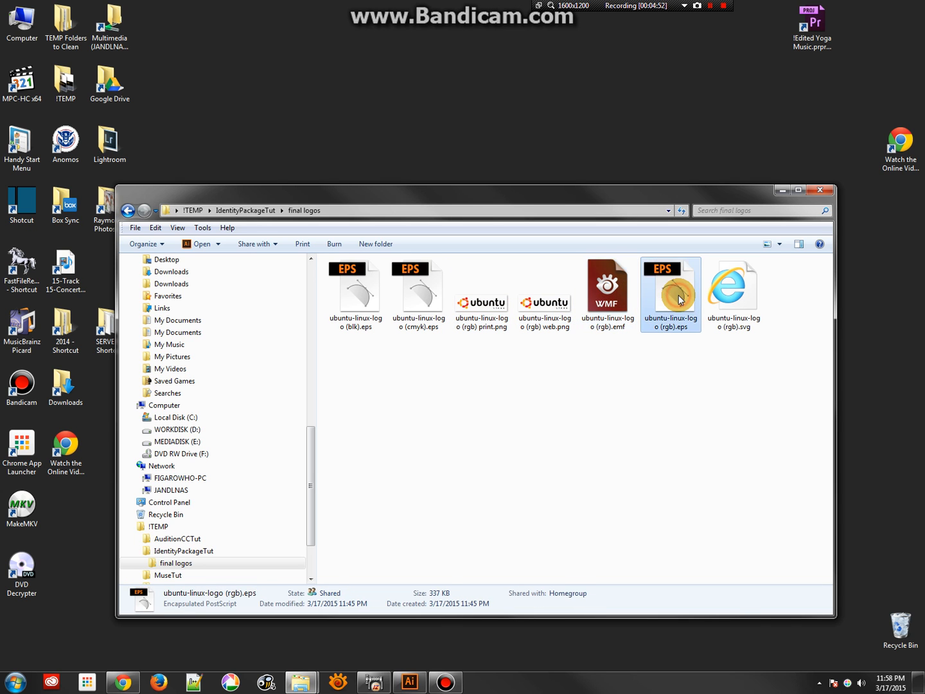
click(720, 298)
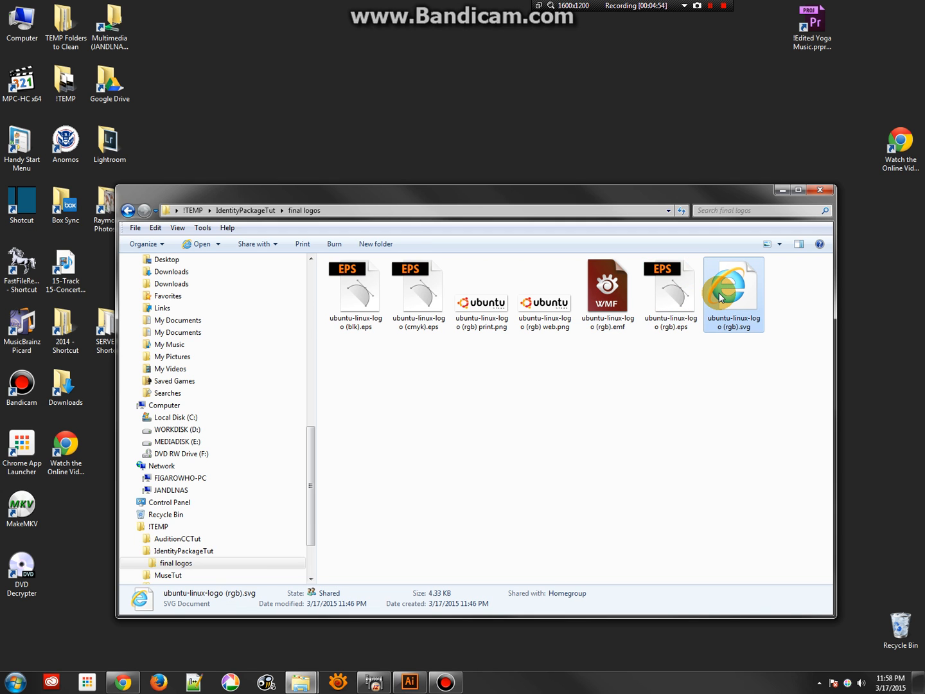